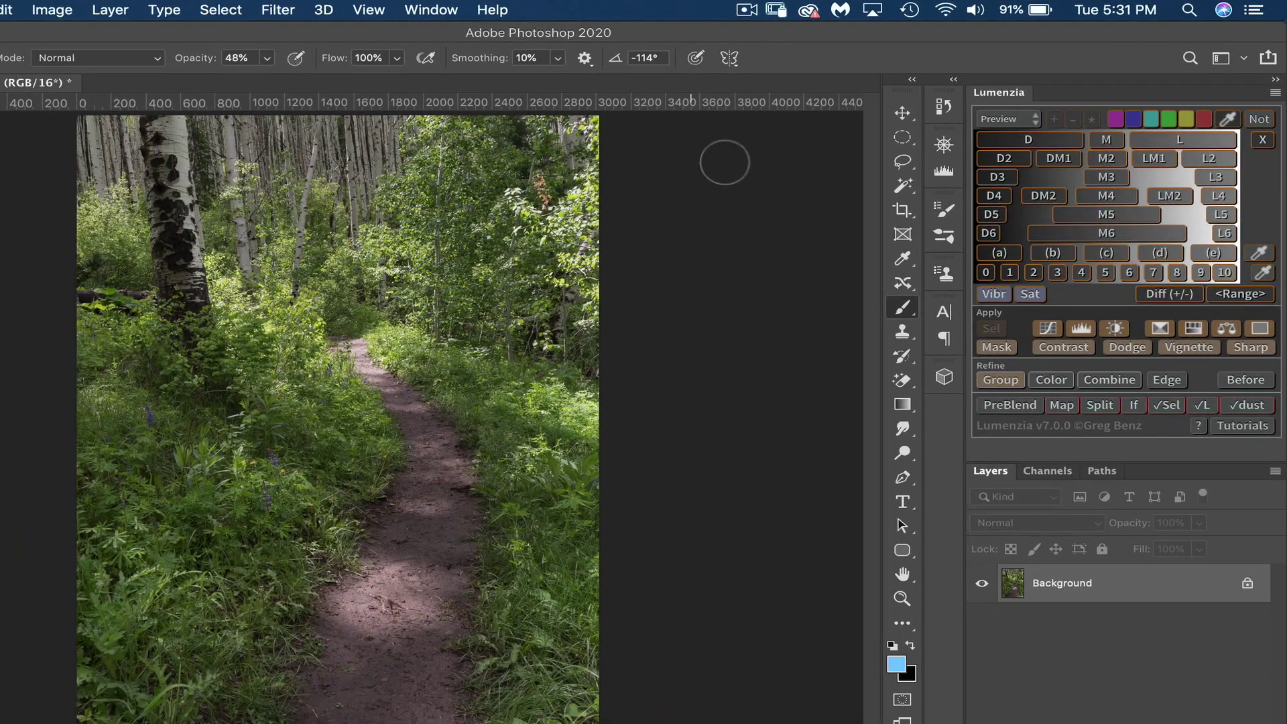
Add a Brightness/Contrast adjustment layer with brightness -26 to darken the trail photo
click(1116, 329)
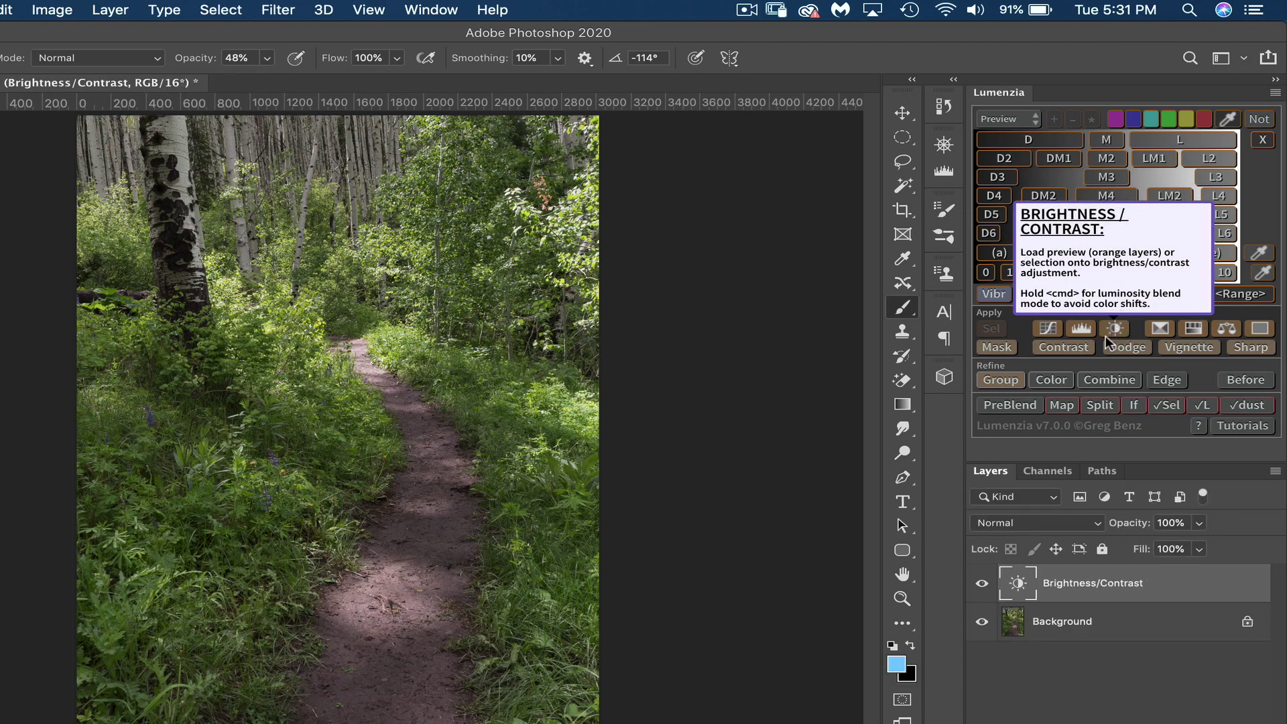
double_click(1018, 585)
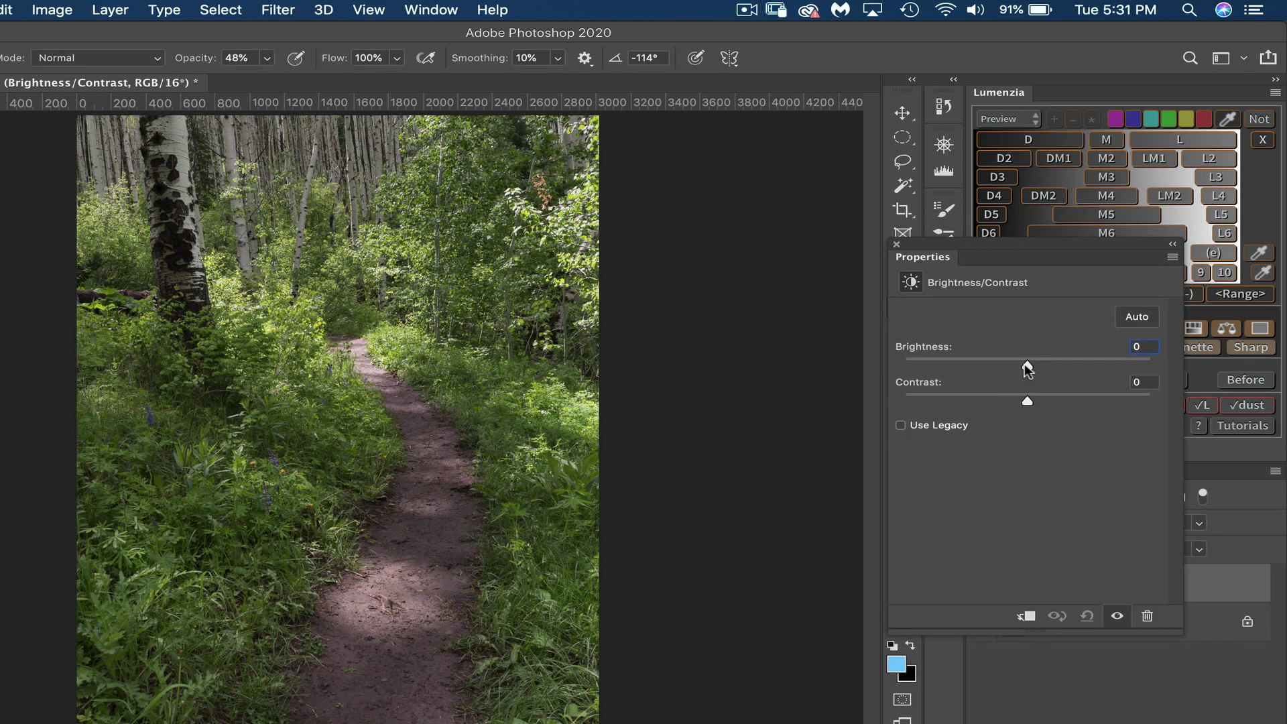
drag(1027, 363, 1006, 368)
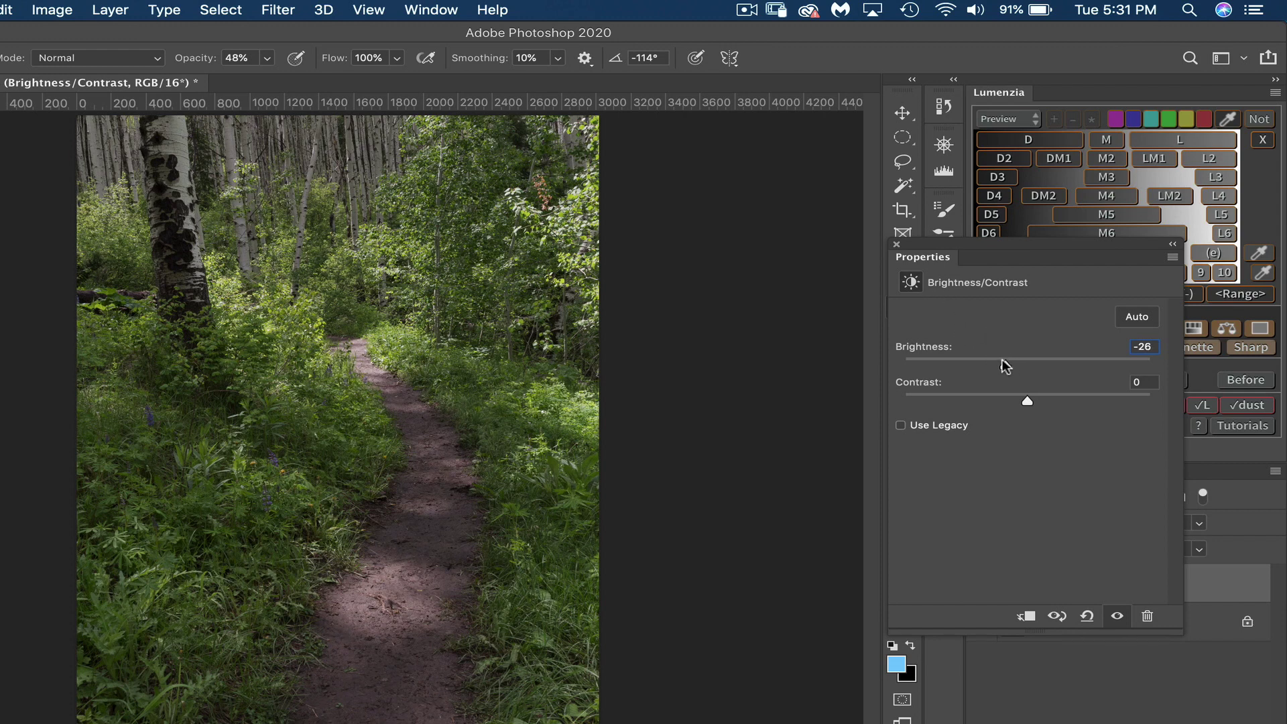
click(897, 247)
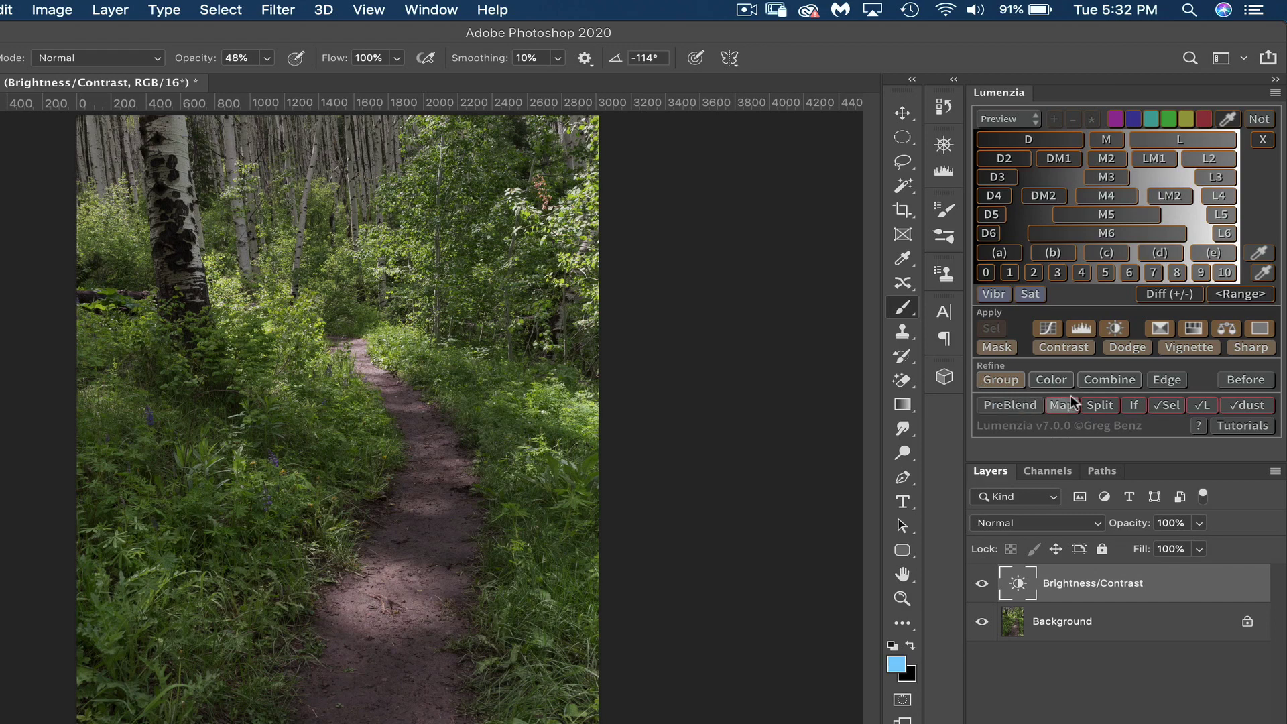
Add a Levels adjustment layer with black input 5 and midtone gamma 0.96
click(1079, 330)
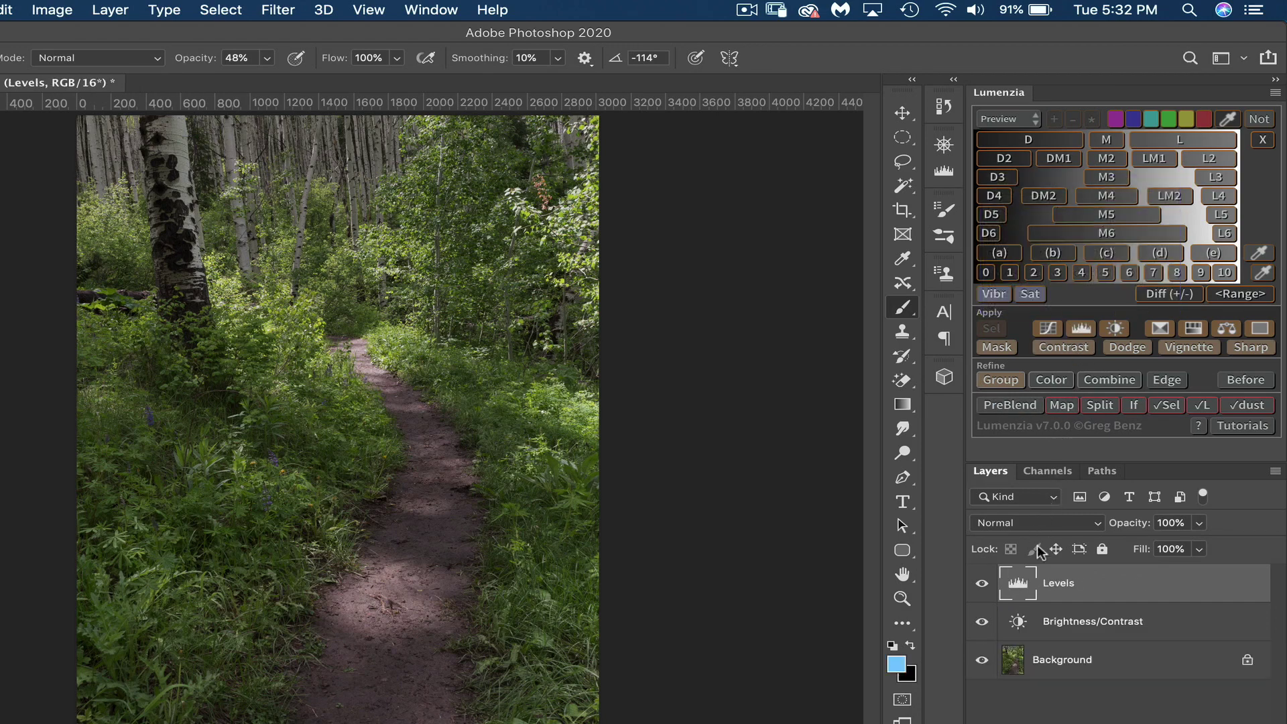
double_click(1018, 583)
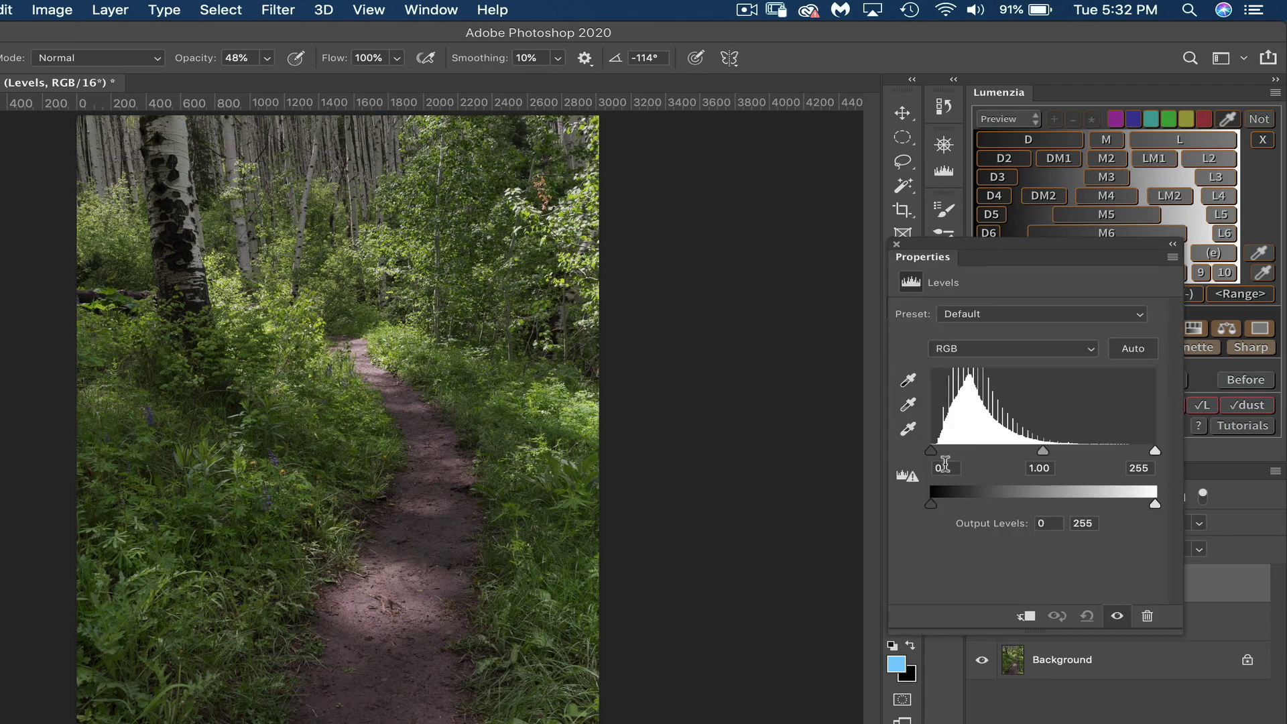
drag(932, 454, 935, 457)
drag(1040, 449, 1044, 448)
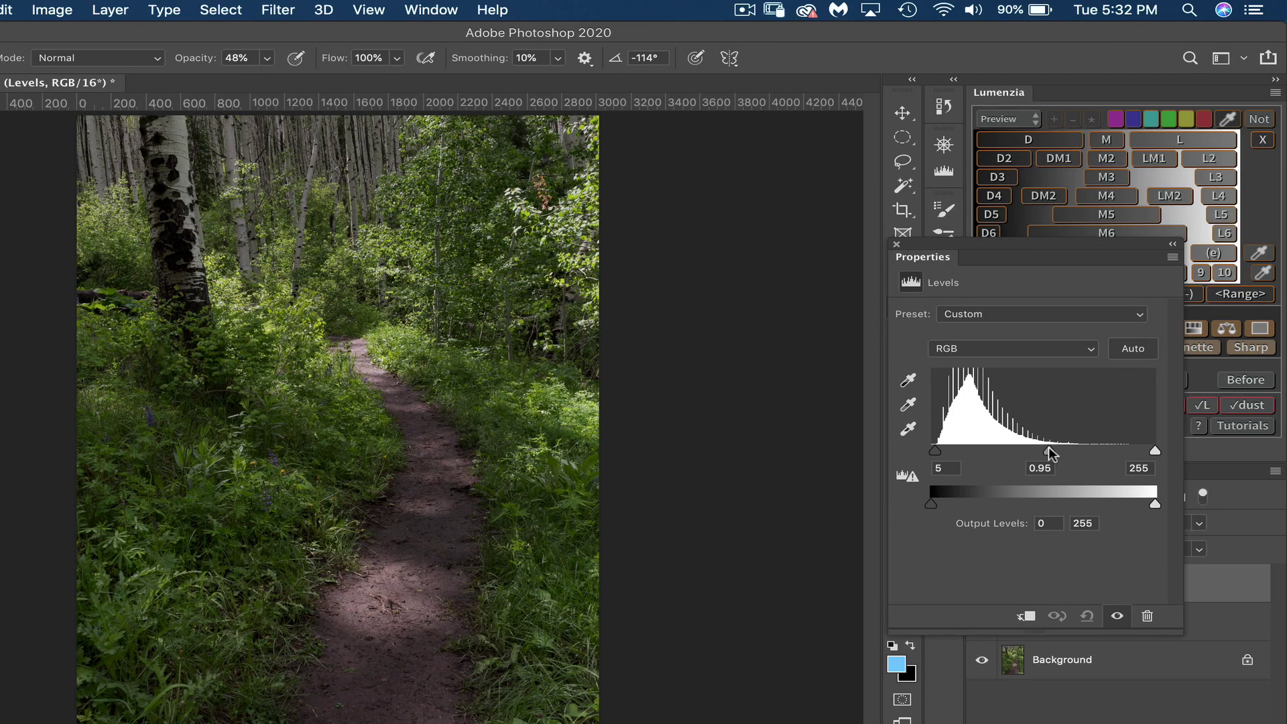
drag(1049, 450, 1047, 450)
click(894, 246)
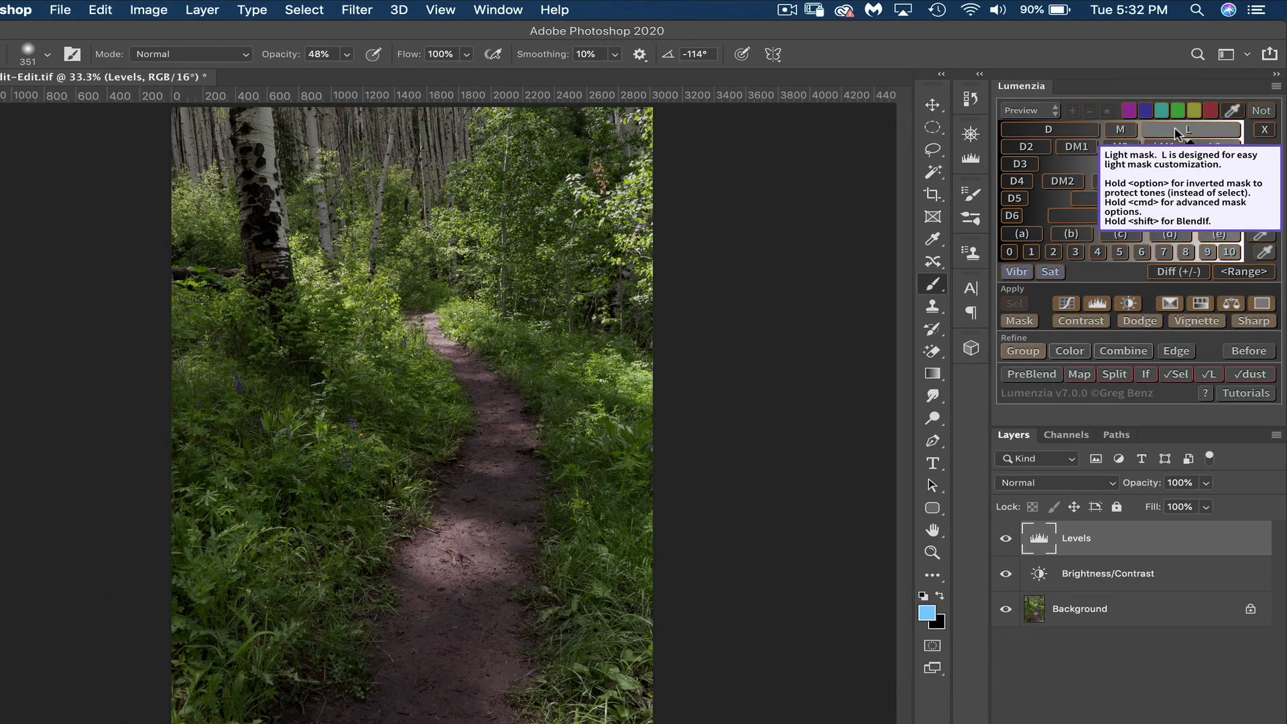
Preview the photo through Lumenzia's L light mask, briefly trying the narrower L2
click(1176, 131)
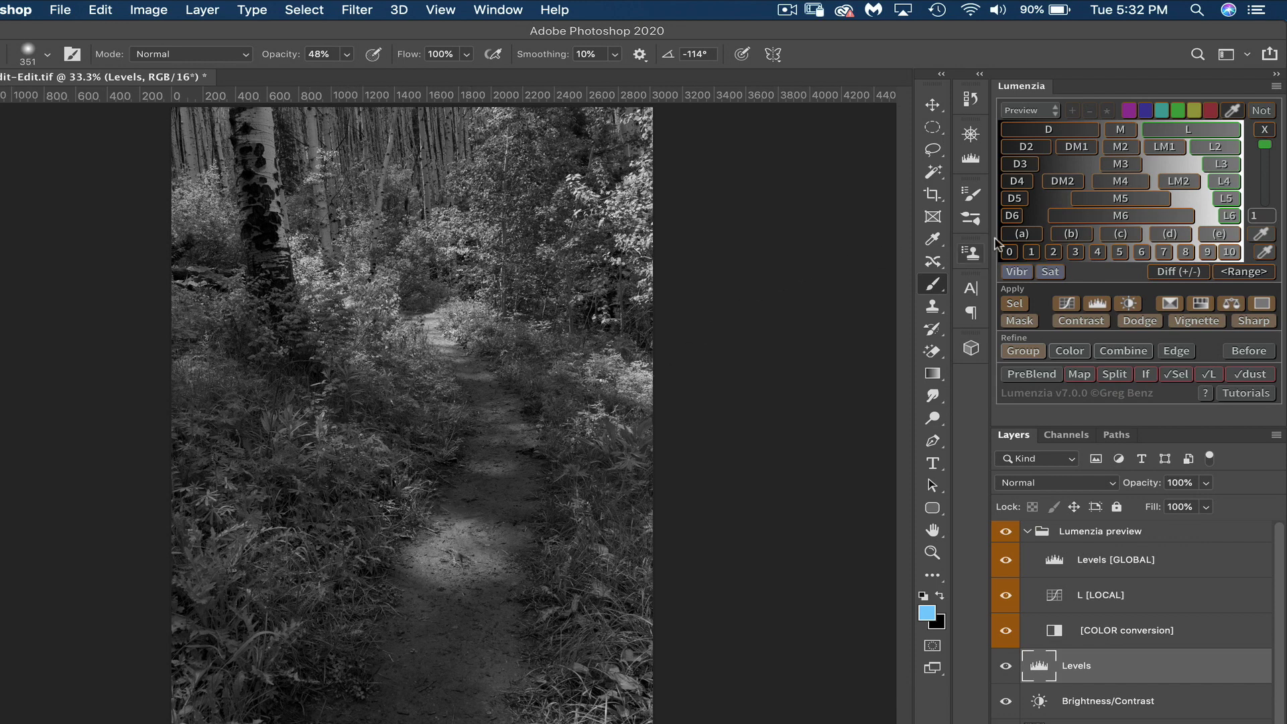
click(1123, 232)
click(1213, 149)
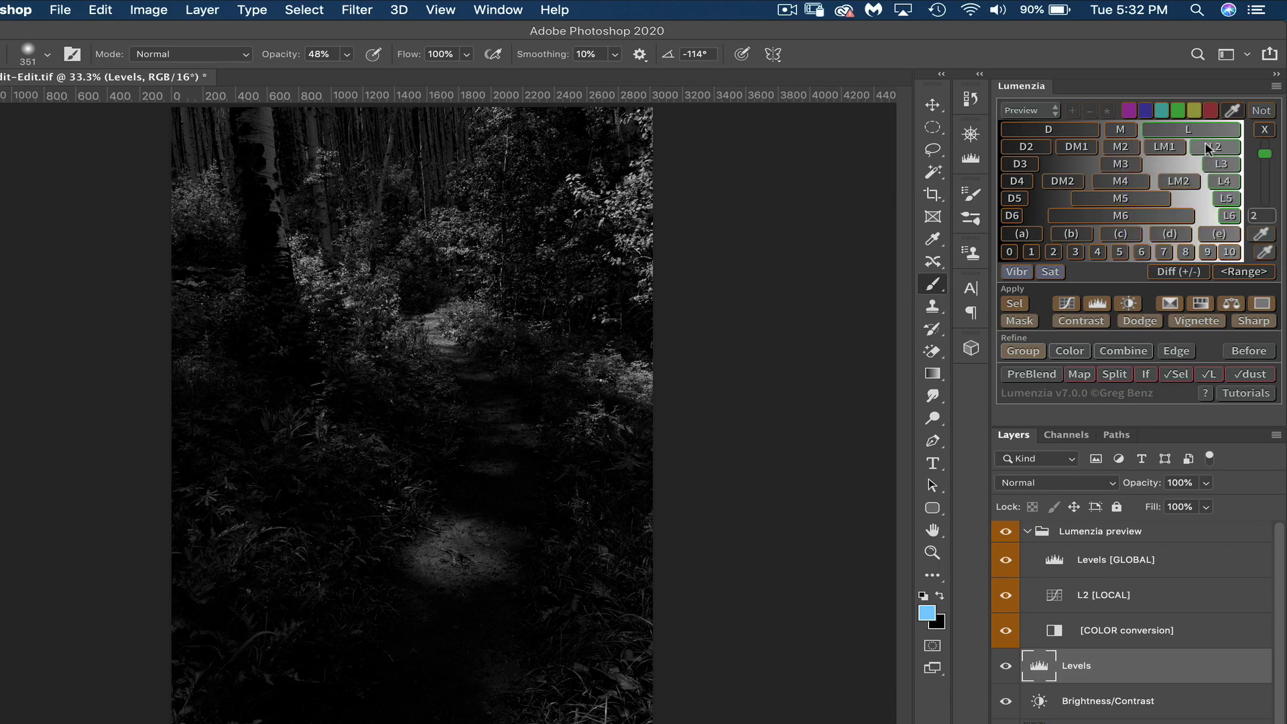
click(1195, 134)
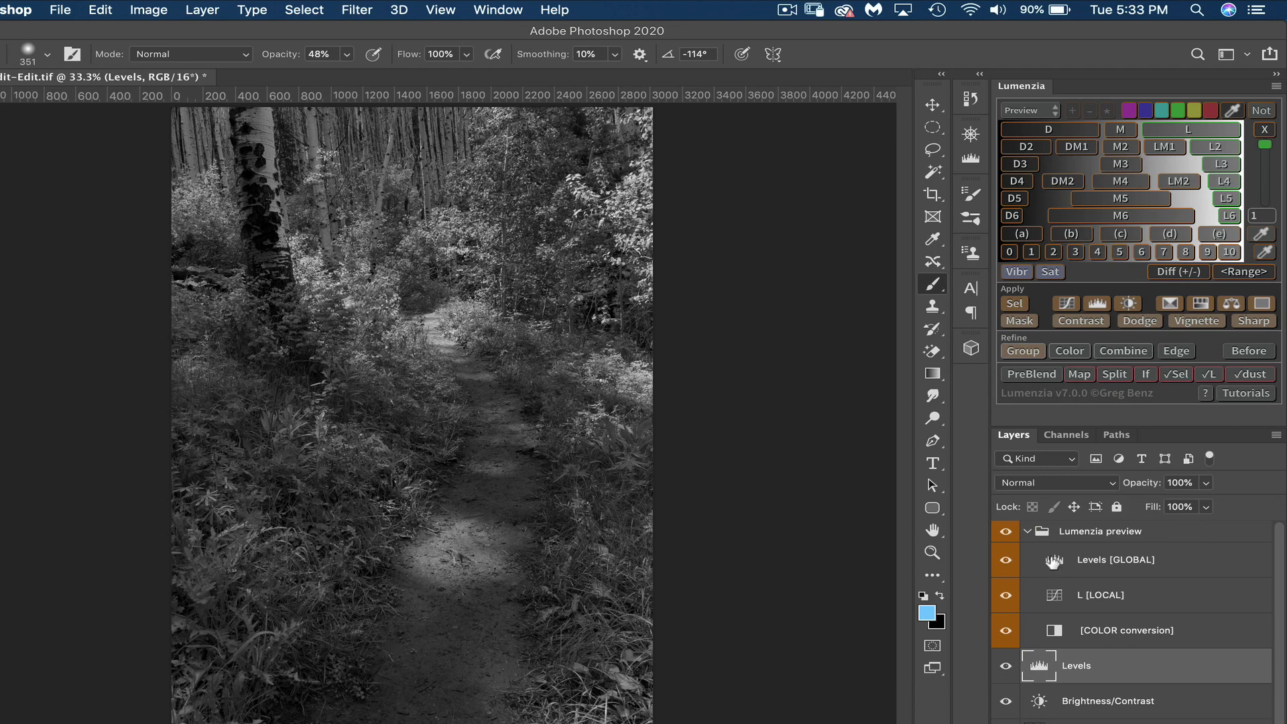
Raise the mask preview's global Levels black point to 17
double_click(1053, 560)
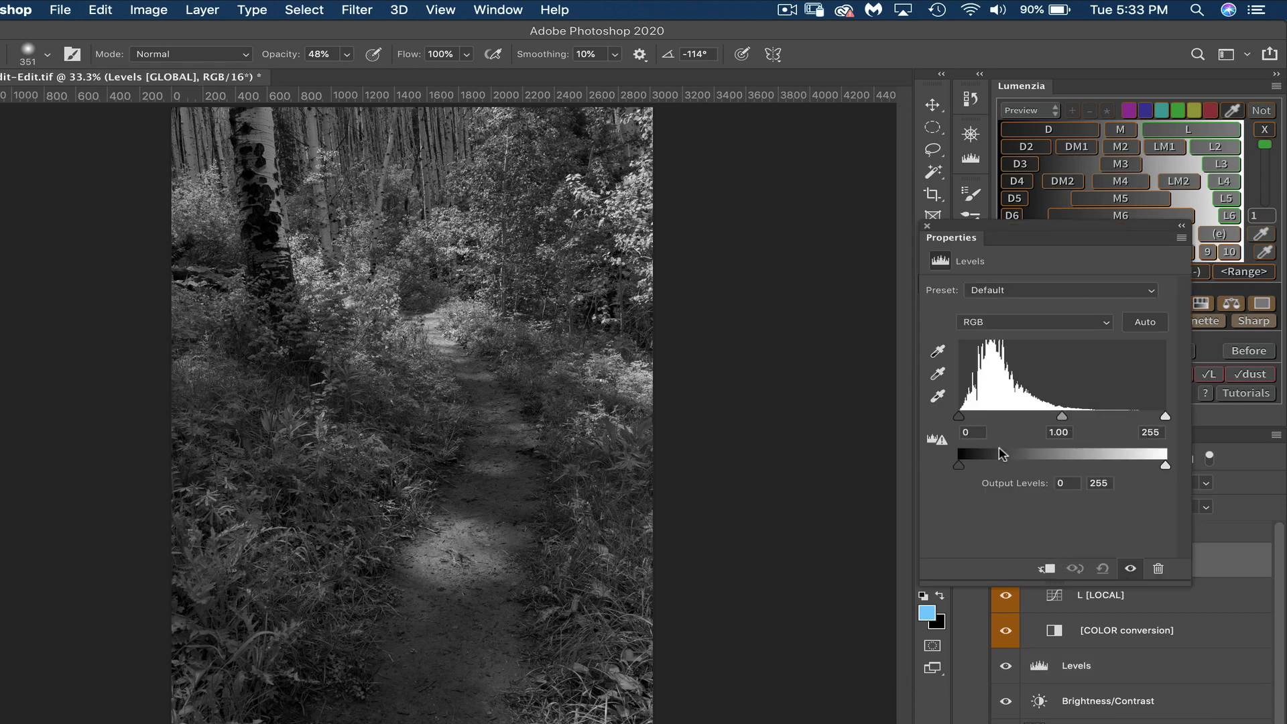
drag(960, 419, 962, 420)
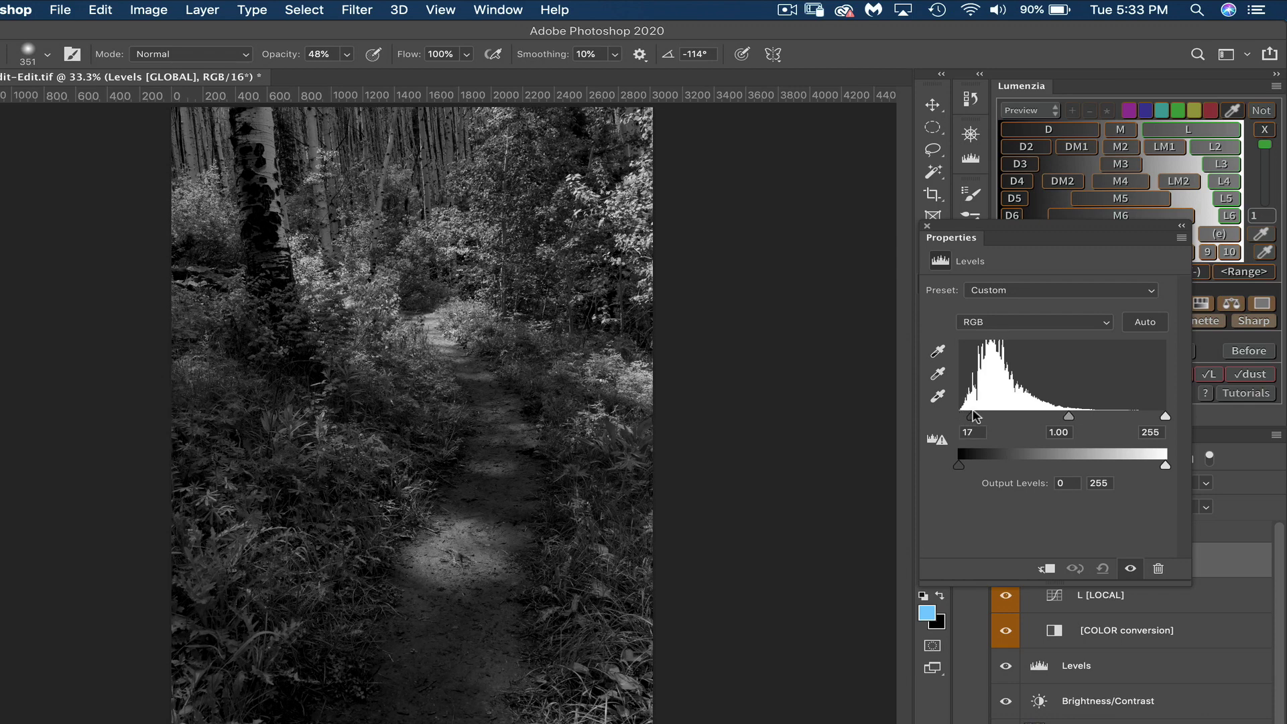
drag(972, 416, 971, 416)
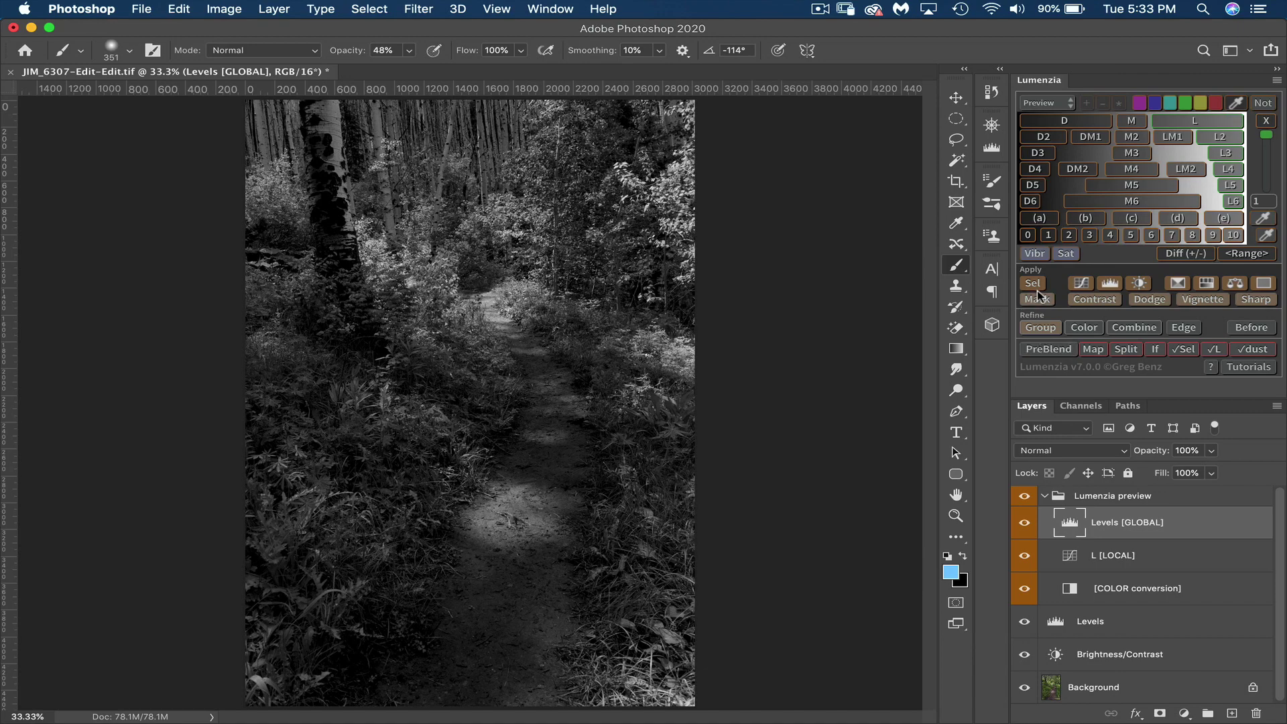
Create a light-masked L Dodge / Burn layer and set a sampled, lightened foliage green (dafb99)
click(1146, 299)
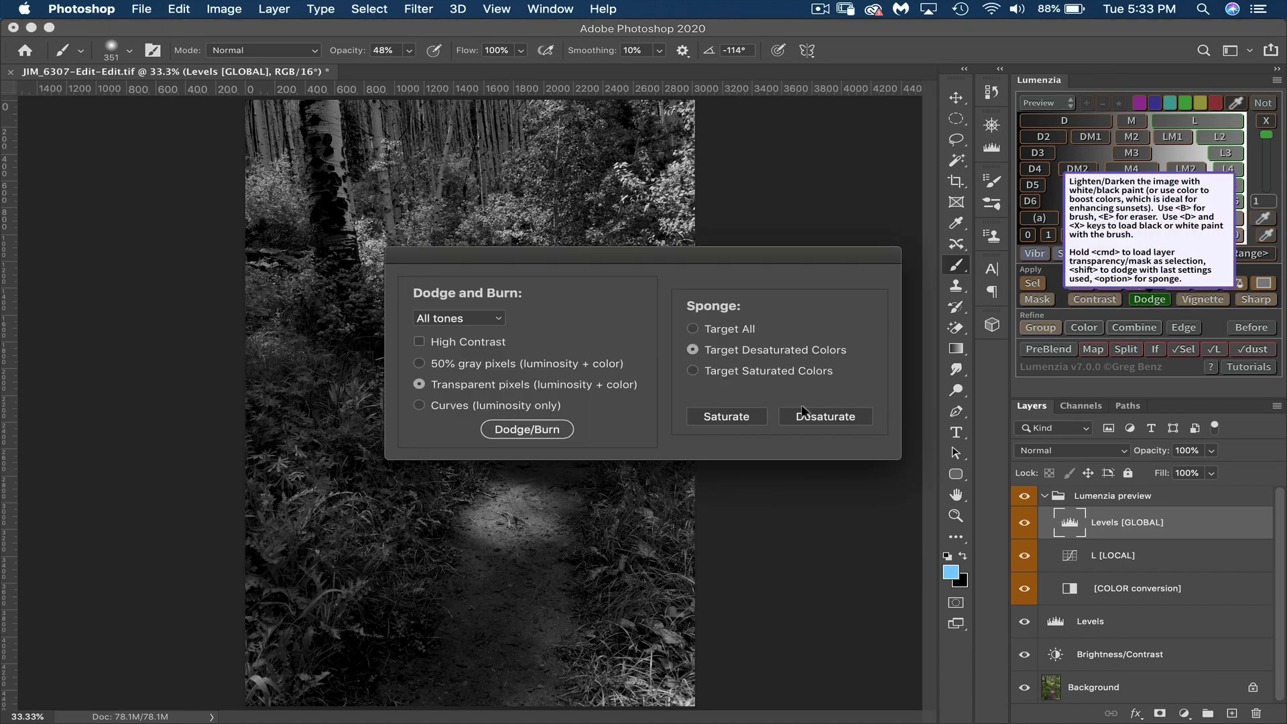
click(533, 427)
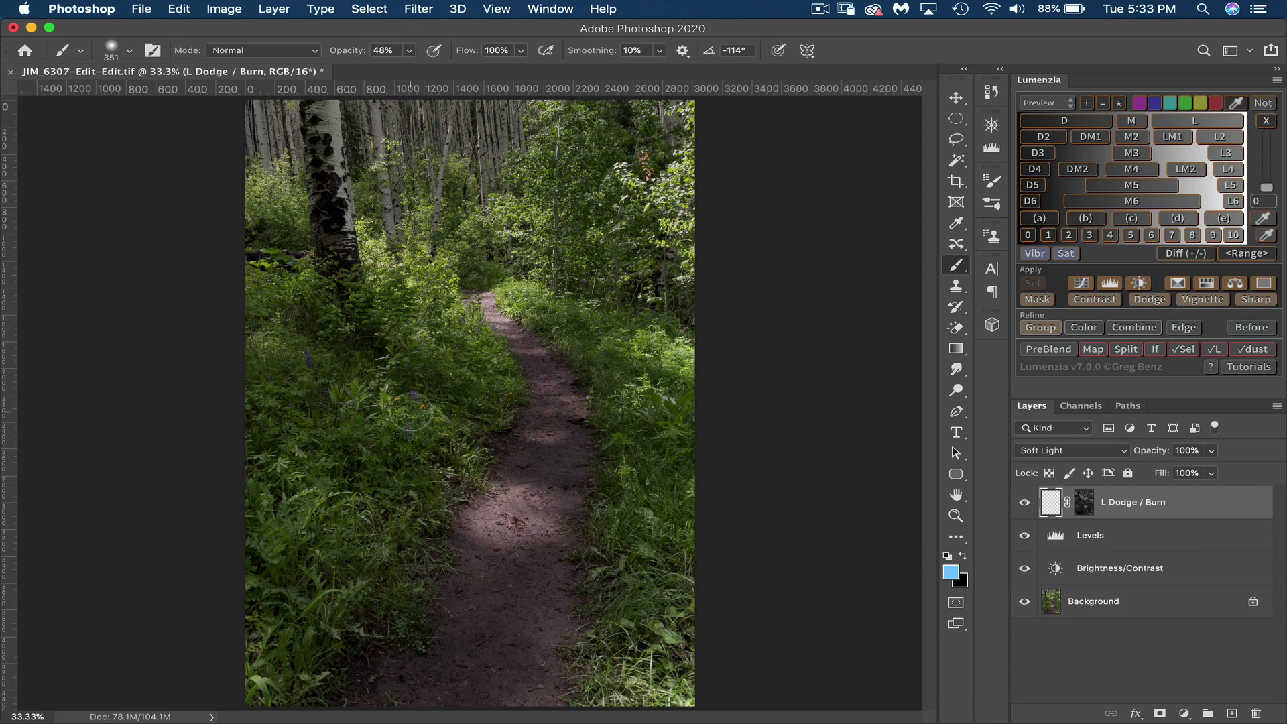
key(alt)
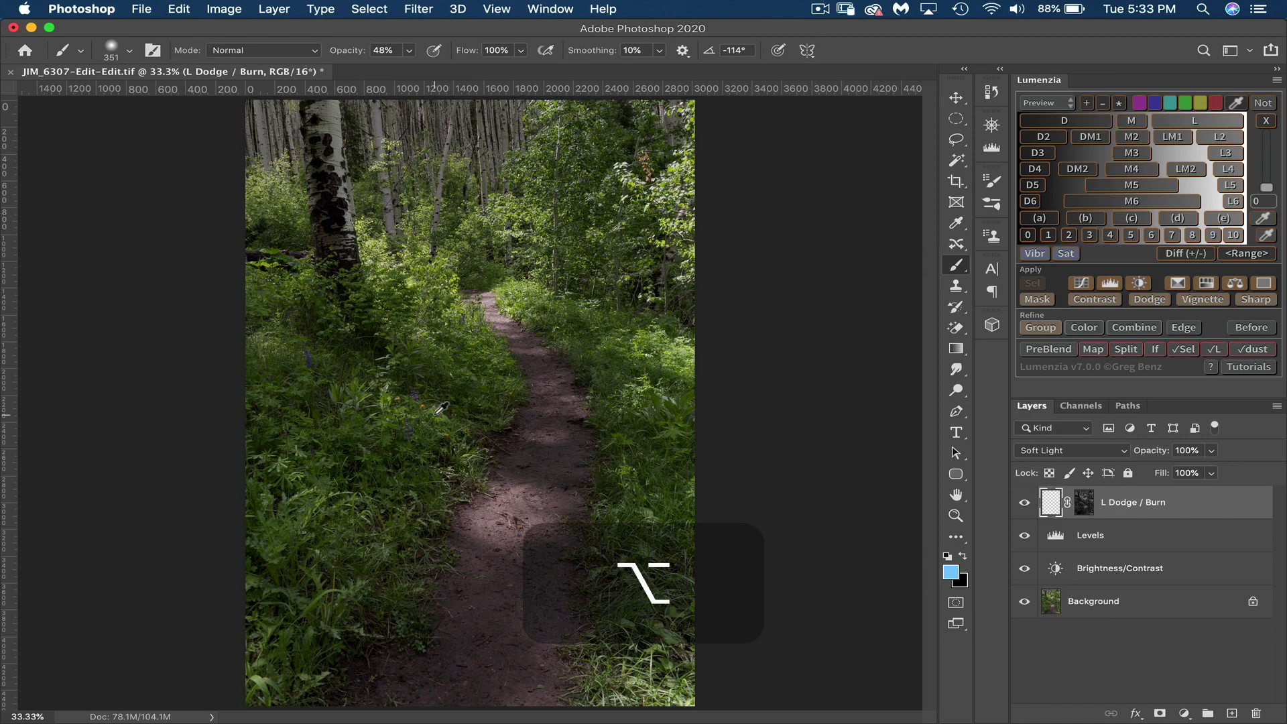
alt+click(441, 407)
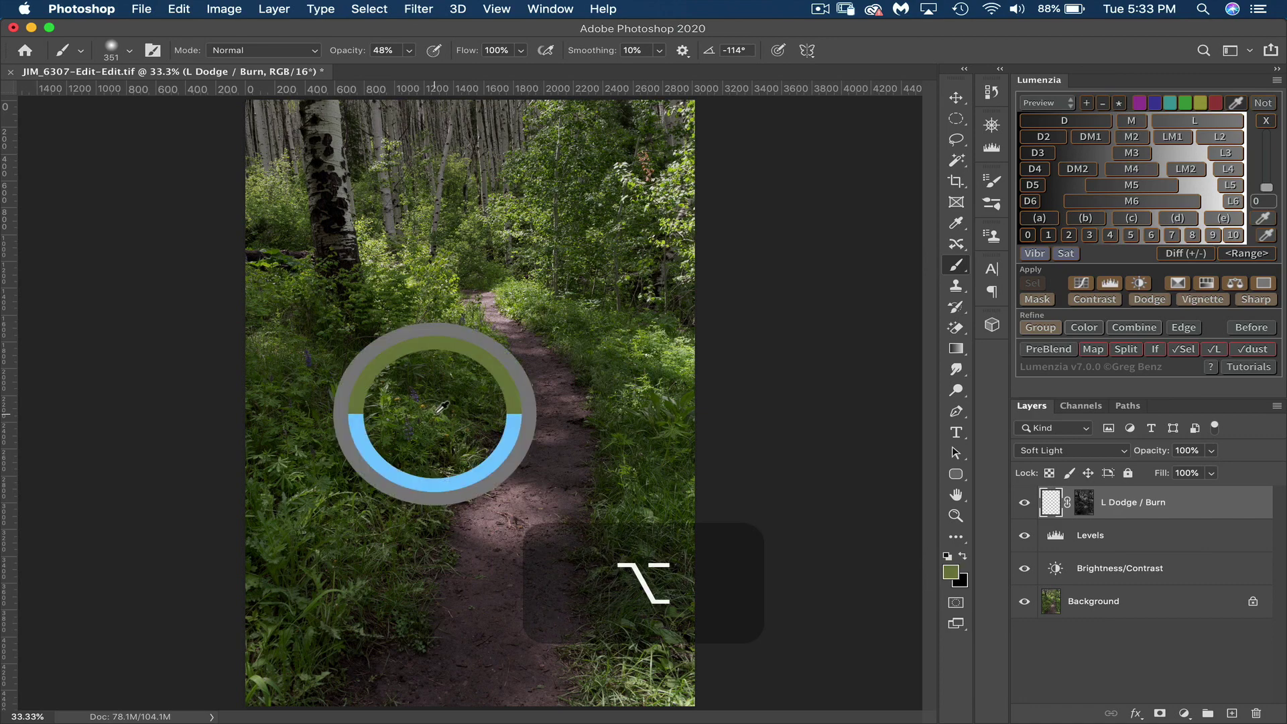
click(950, 572)
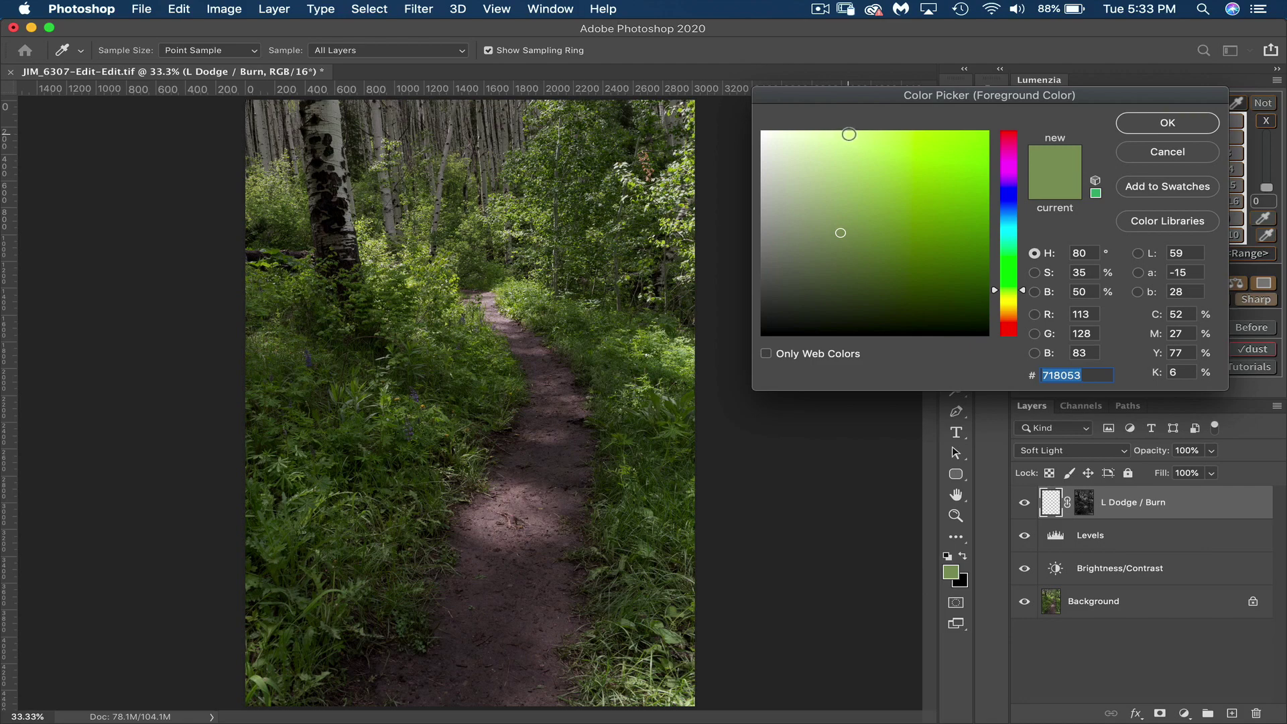
click(849, 134)
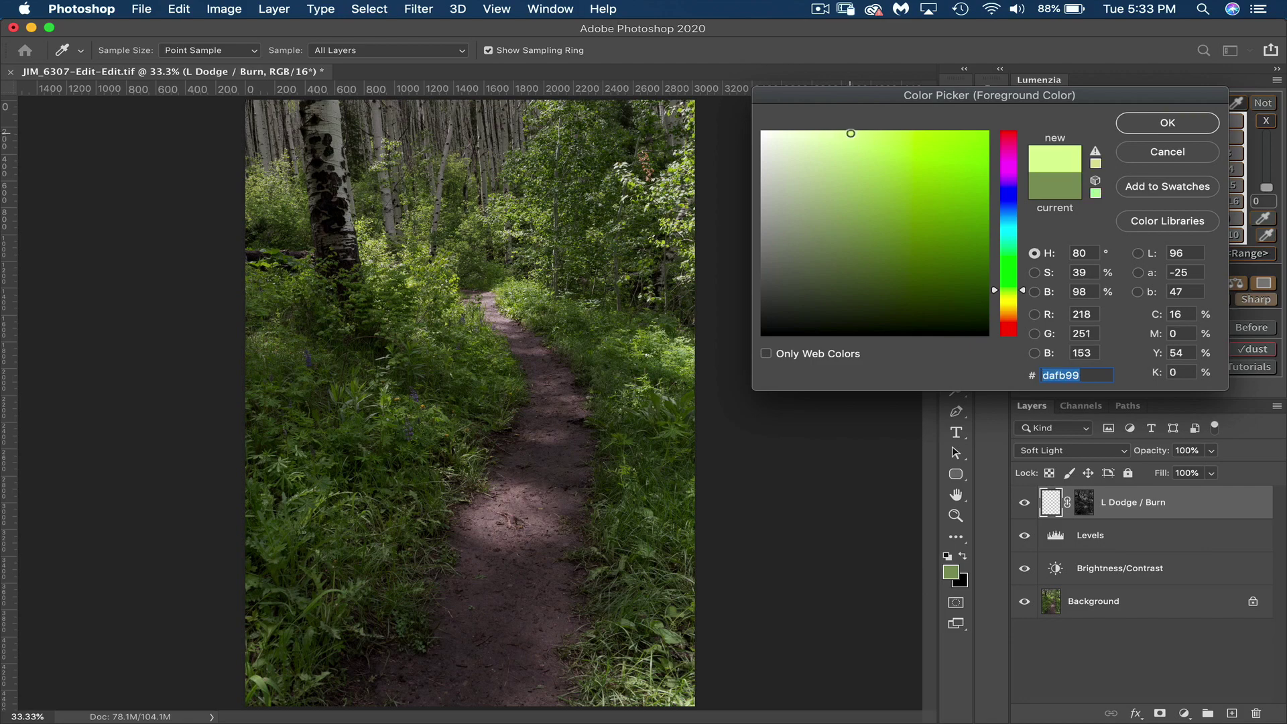
click(1130, 122)
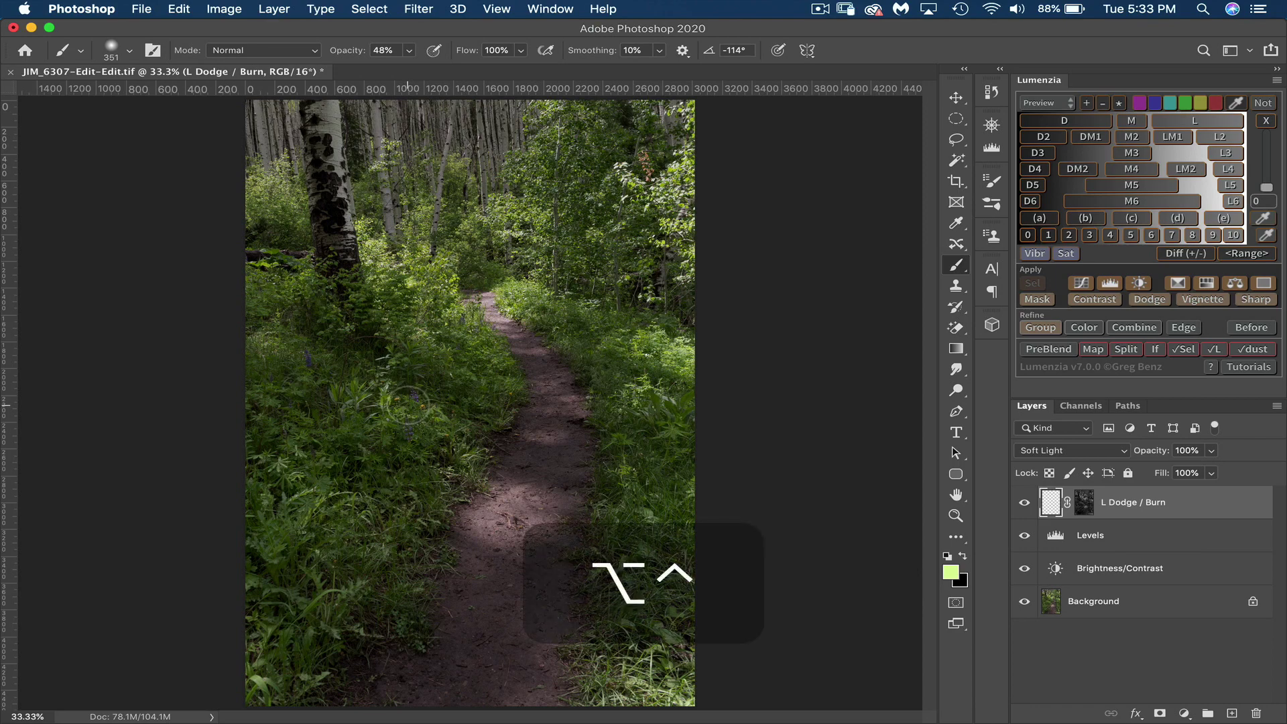
Paint the lower-left grass with a ~379 px brush, then toggle the dodge layer to compare
drag(408, 404, 421, 405)
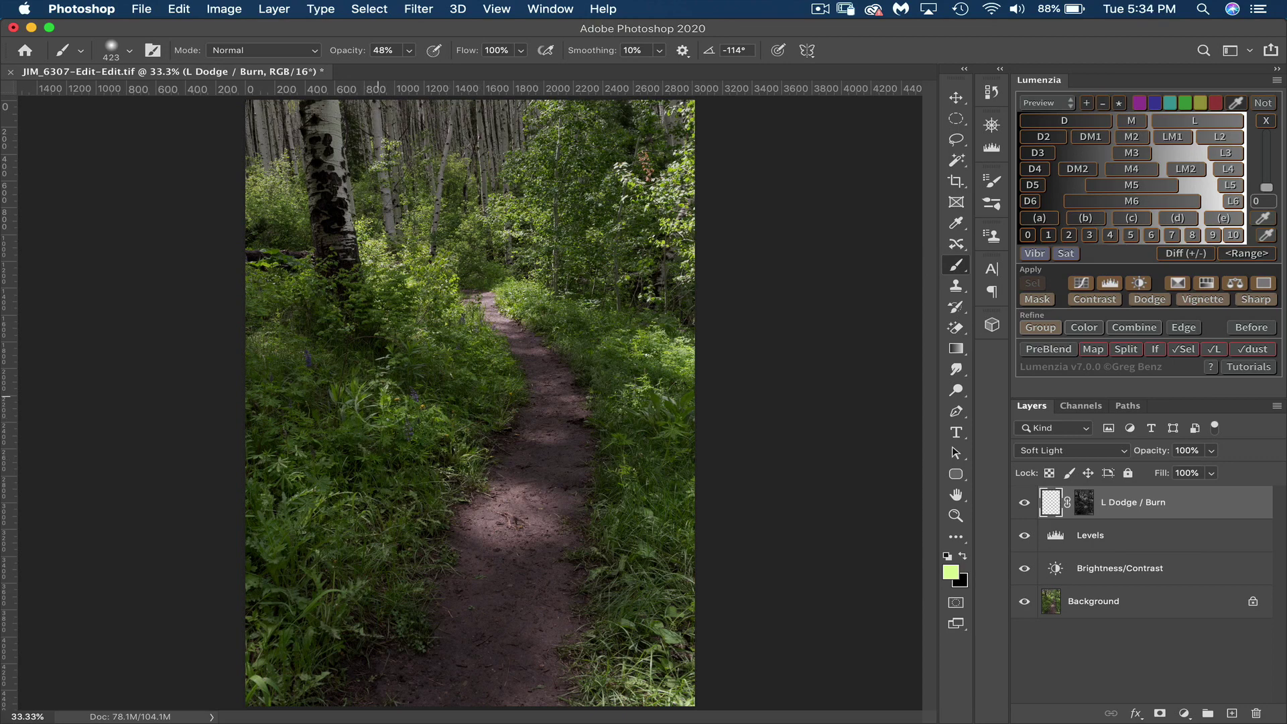
mouse_move(398, 405)
mouse_down()
mouse_move(467, 406)
mouse_move(441, 510)
mouse_move(337, 509)
mouse_move(288, 481)
mouse_up()
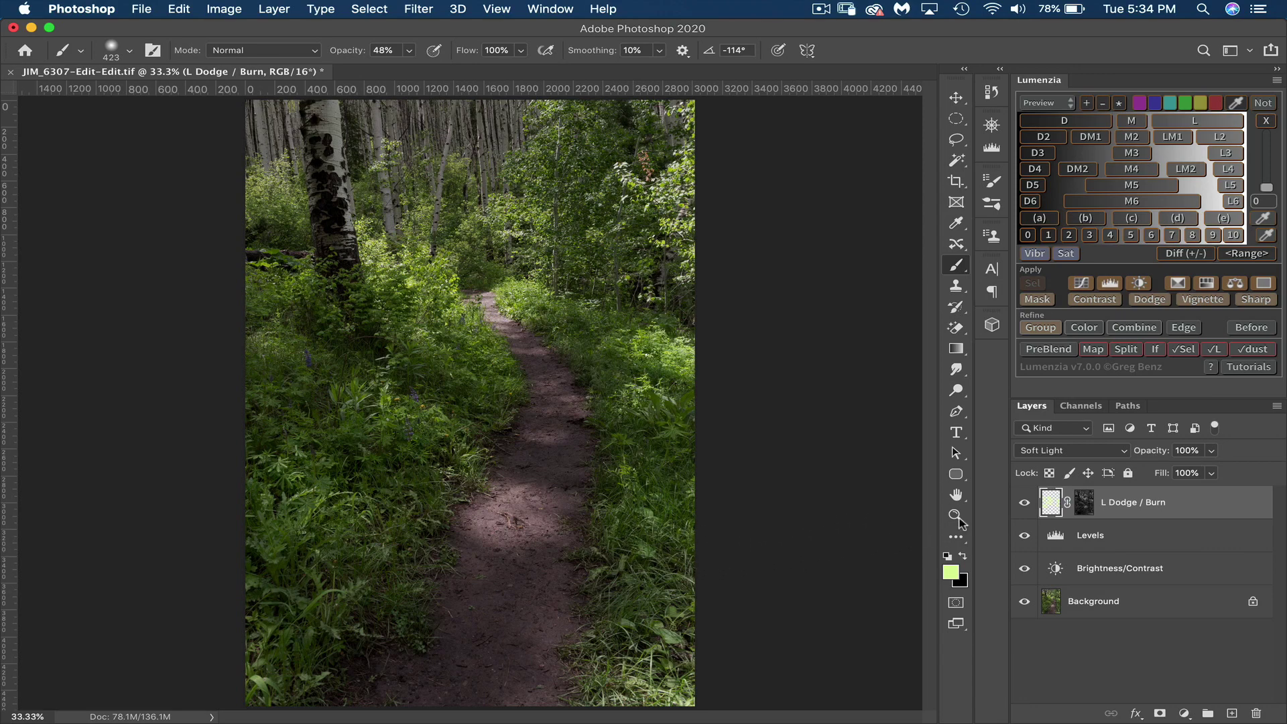
click(1024, 503)
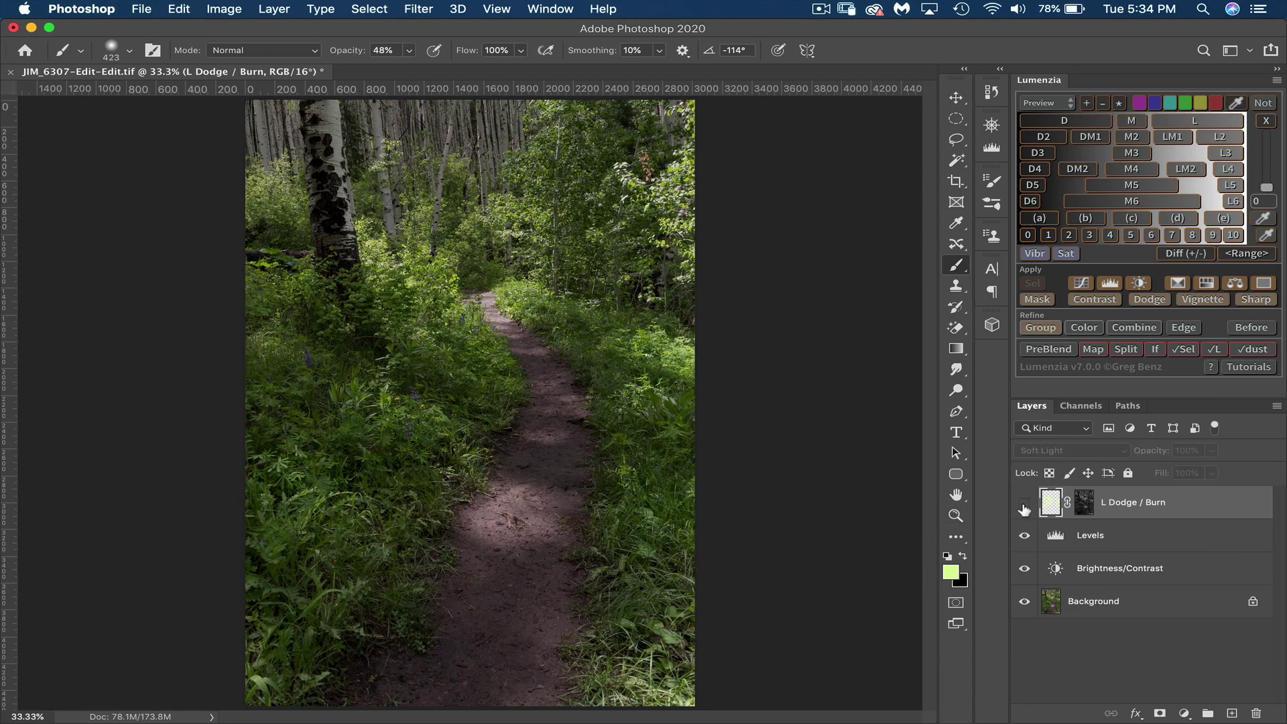
click(1024, 505)
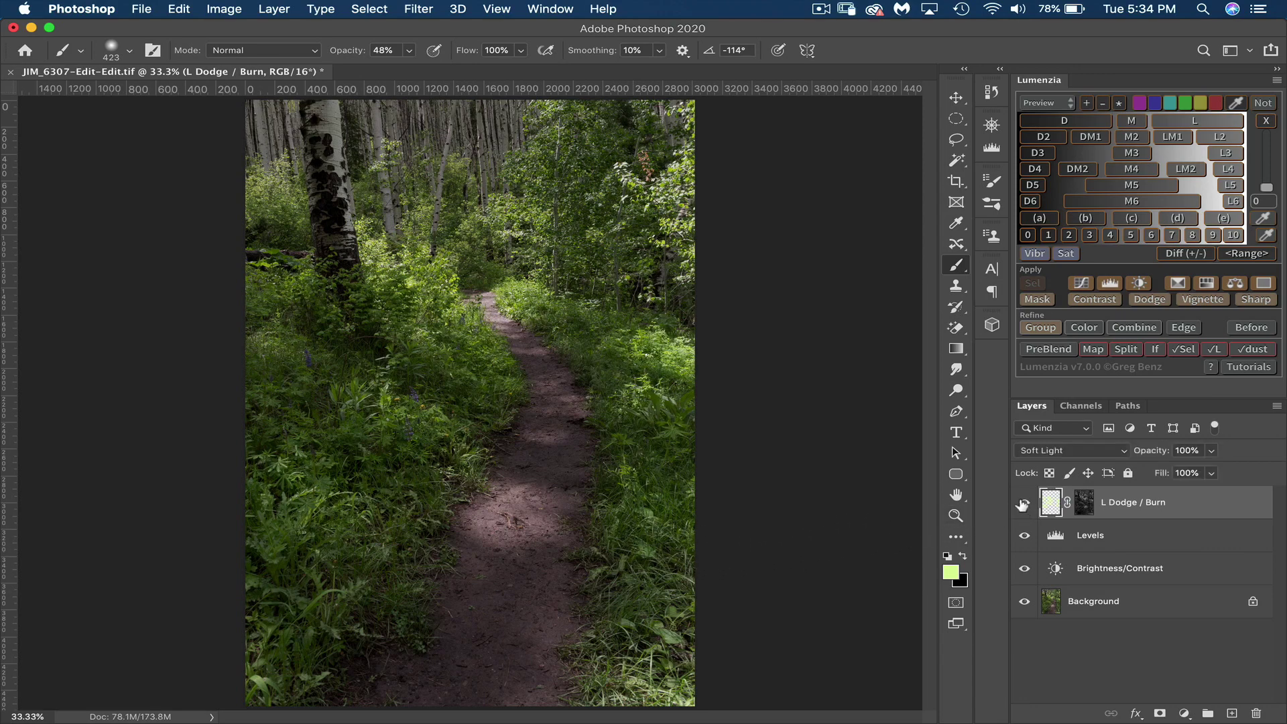
click(1024, 503)
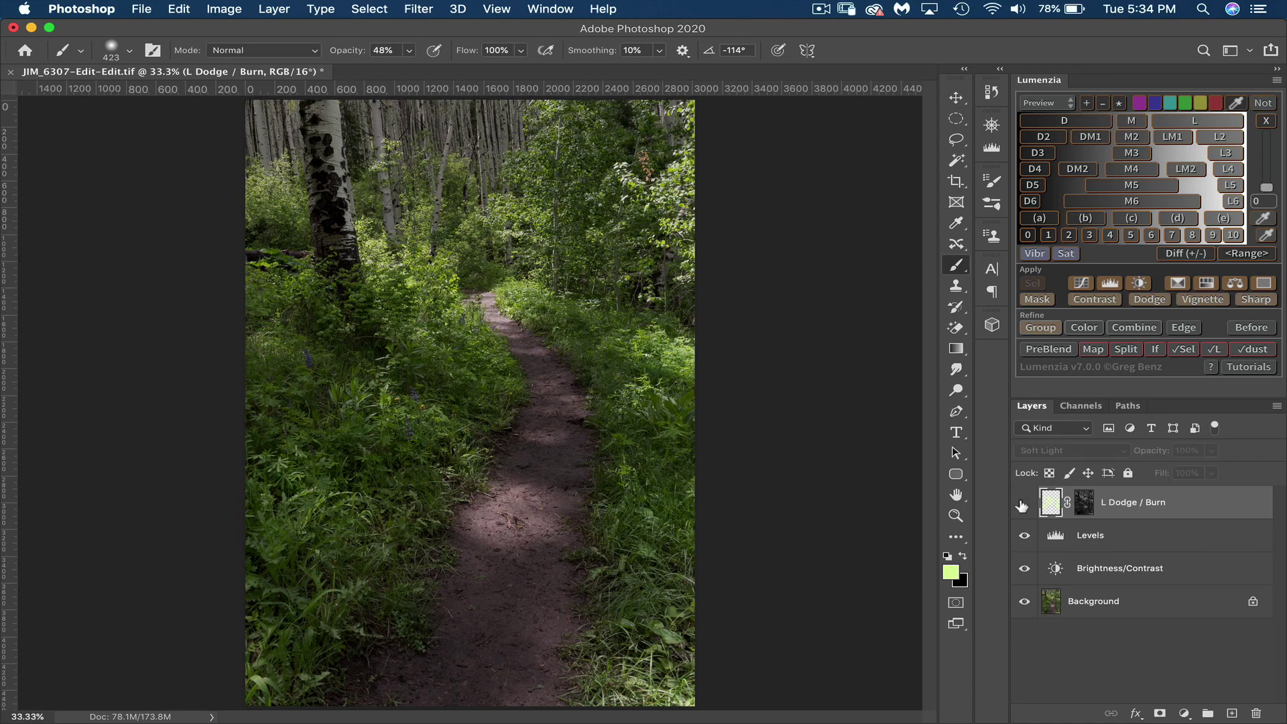
click(1023, 505)
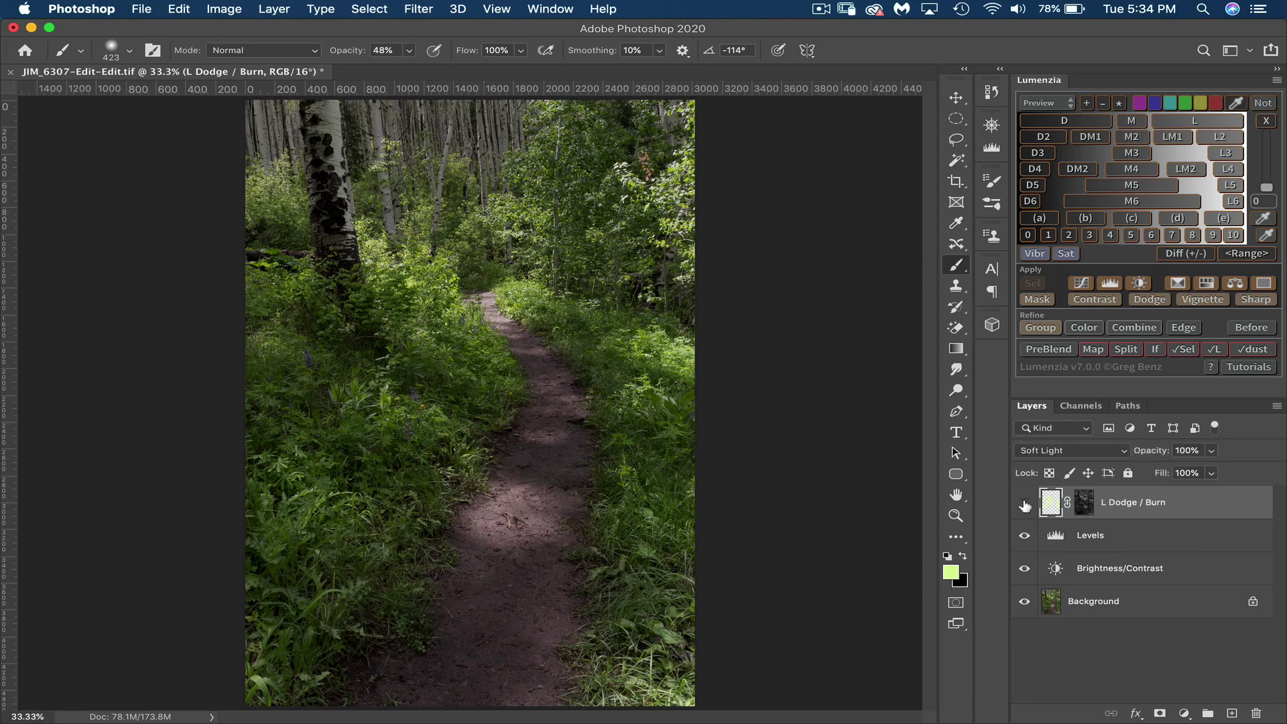
click(1025, 506)
click(1025, 505)
Sample the trail colour, switch to pale pink f7cecc, and paint the sunlit trail patches
key(alt)
alt+click(491, 512)
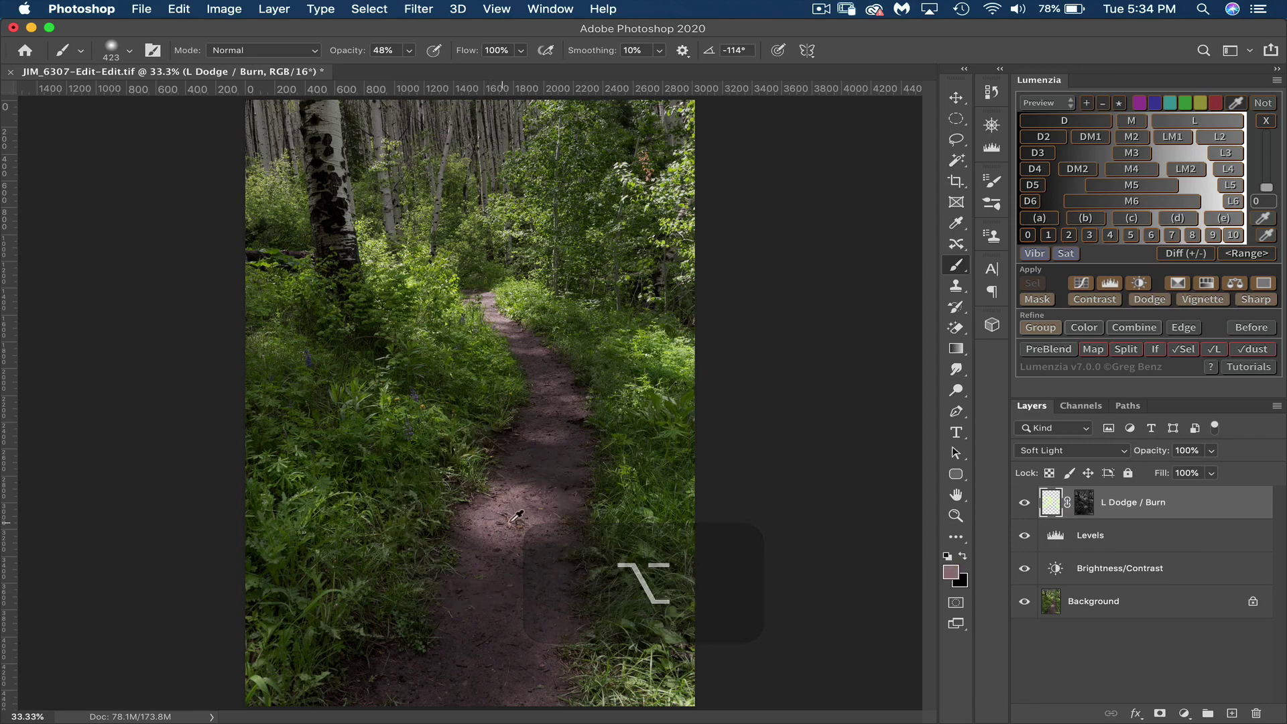
click(951, 570)
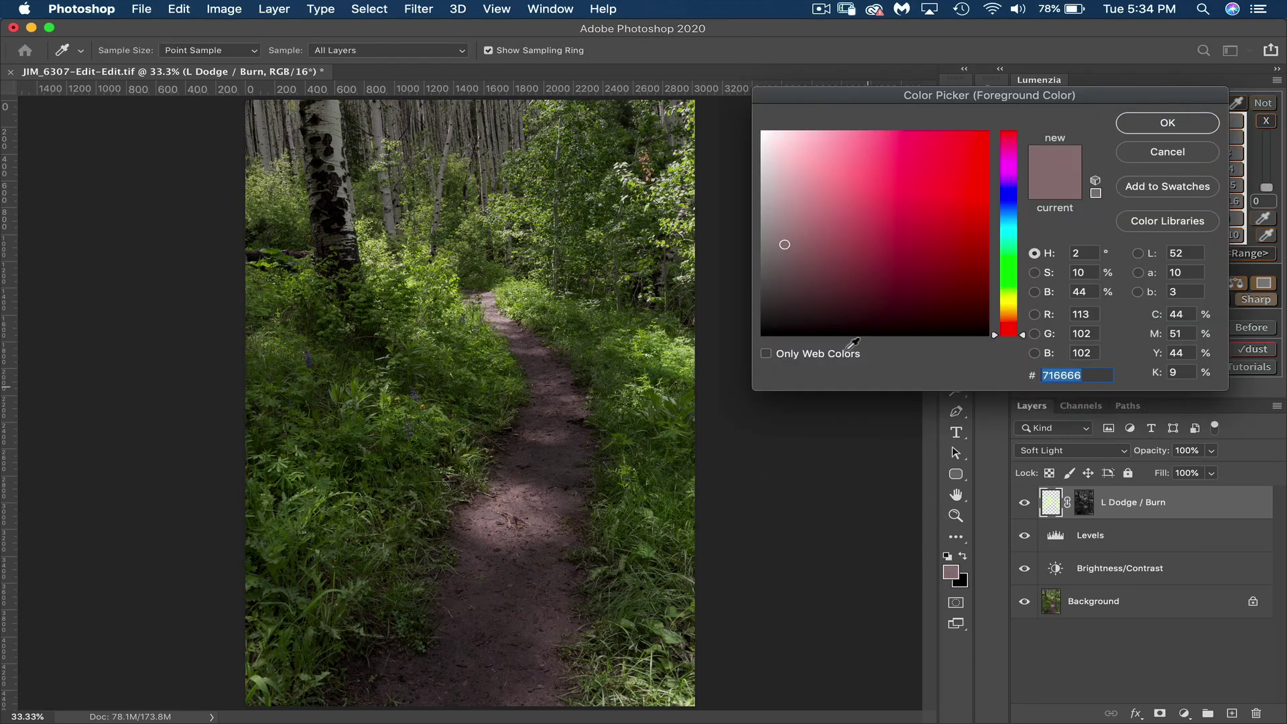
click(799, 136)
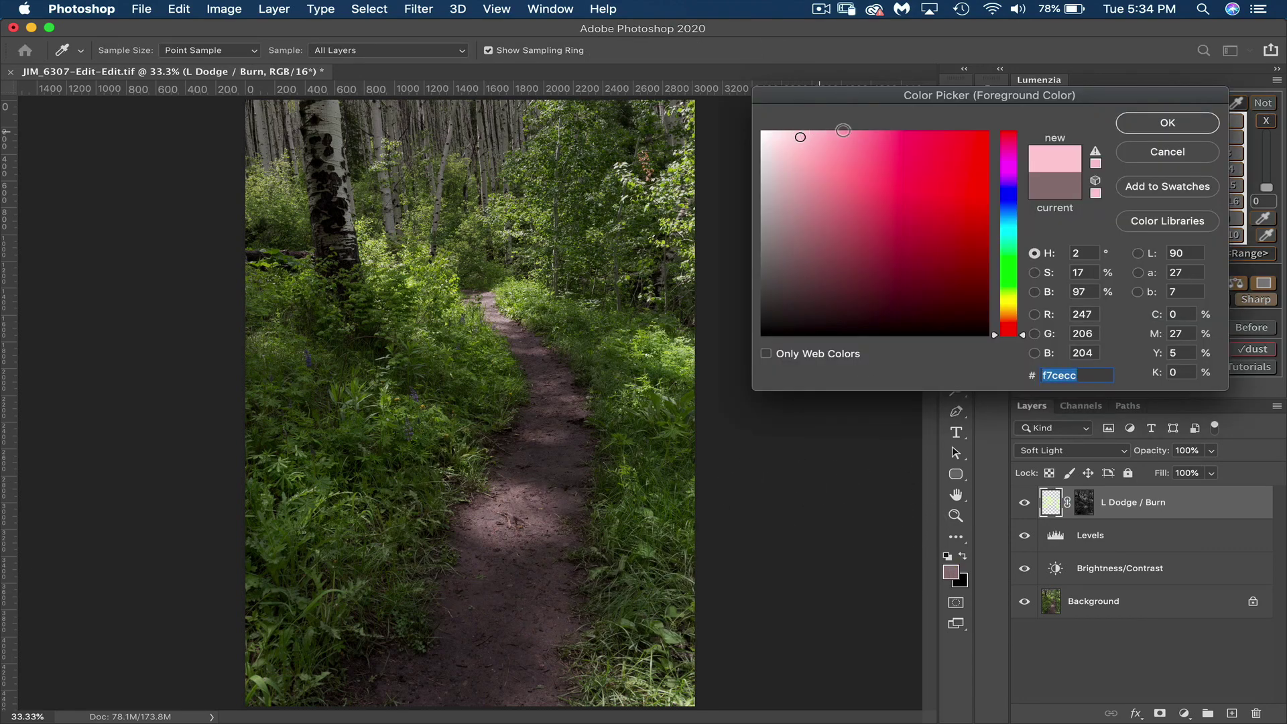
click(1162, 122)
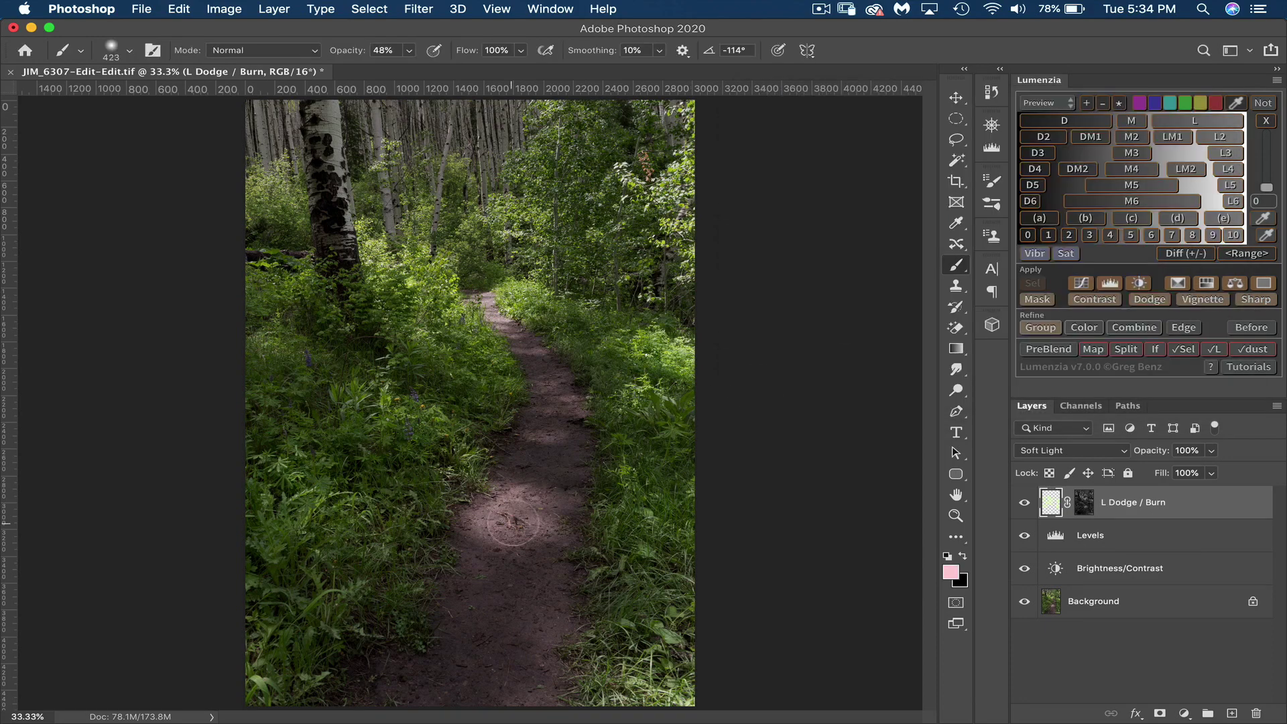
drag(501, 519, 535, 515)
drag(545, 441, 567, 416)
click(1025, 502)
click(1026, 502)
click(1025, 504)
click(1025, 504)
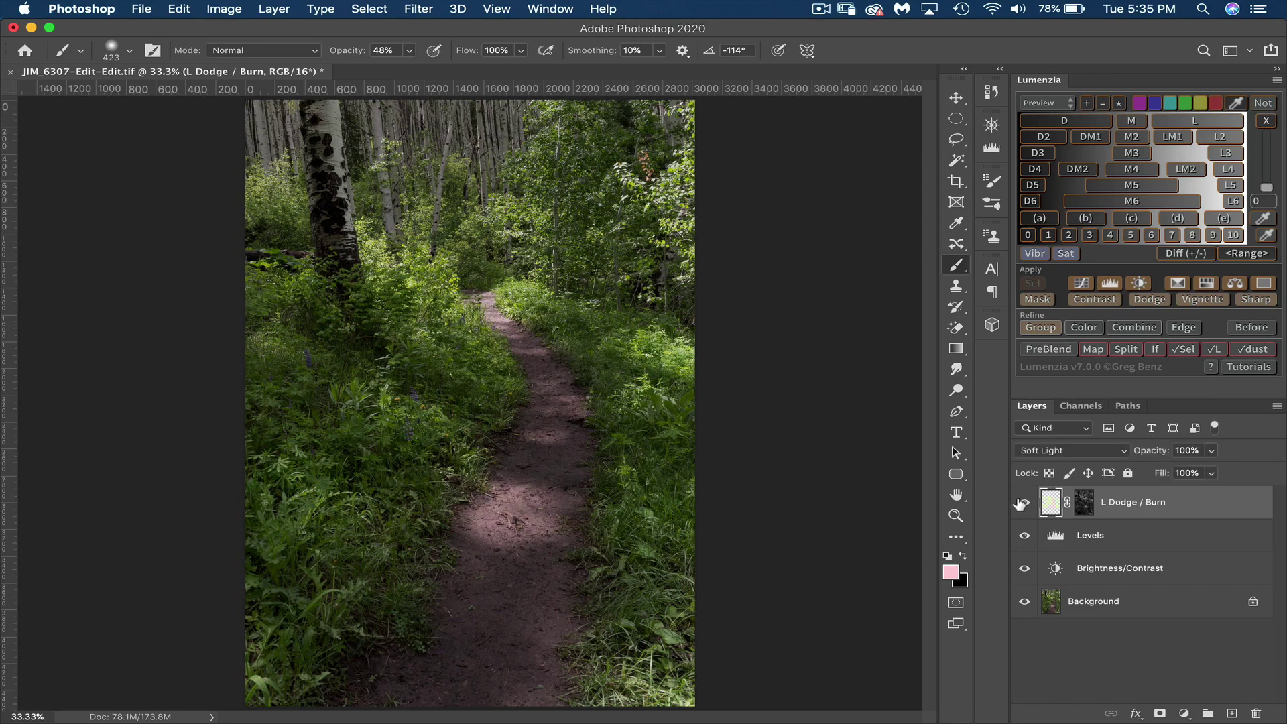